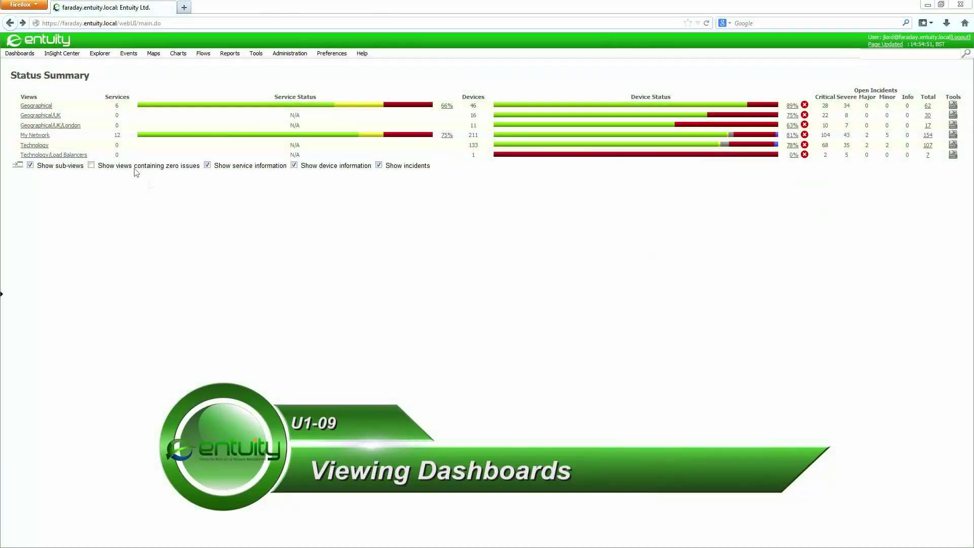
left_click(20, 54)
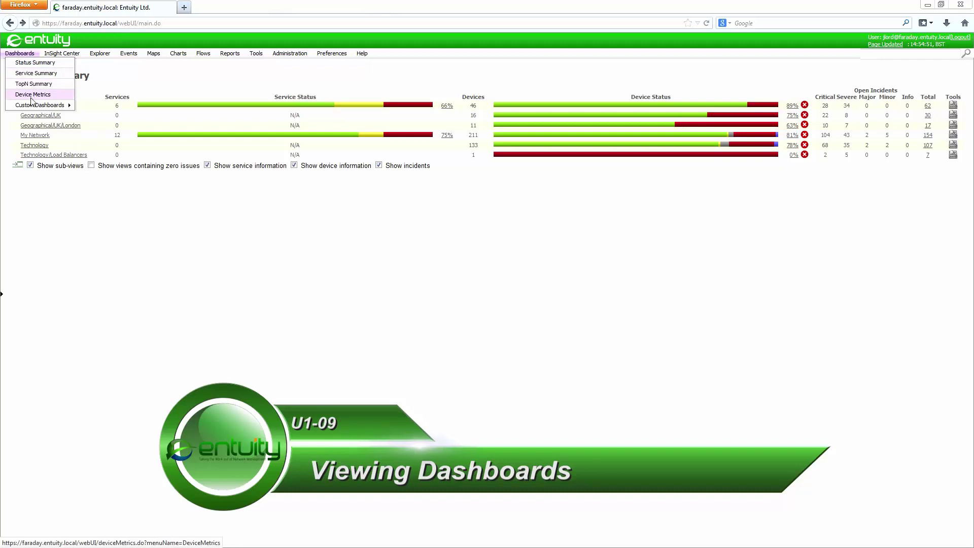
mouse_move(34, 106)
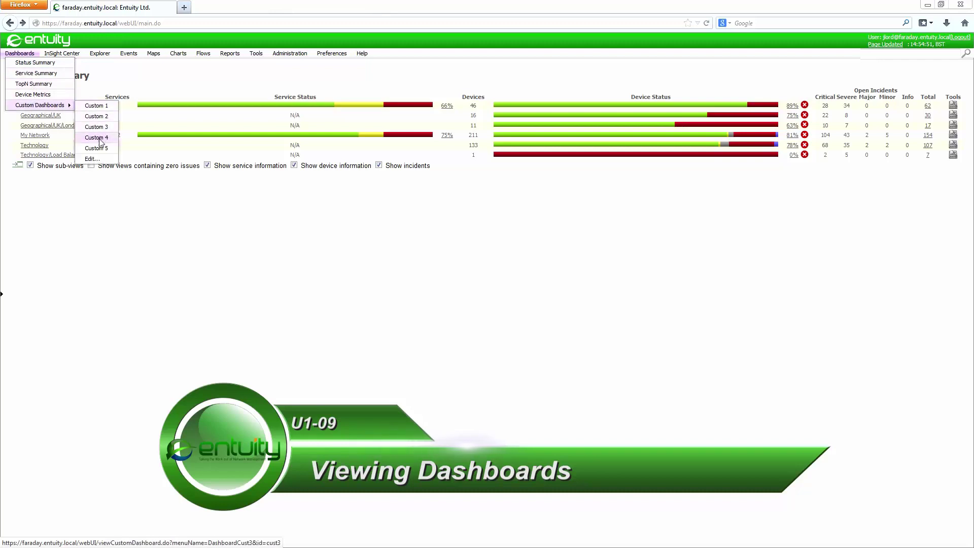
left_click(91, 217)
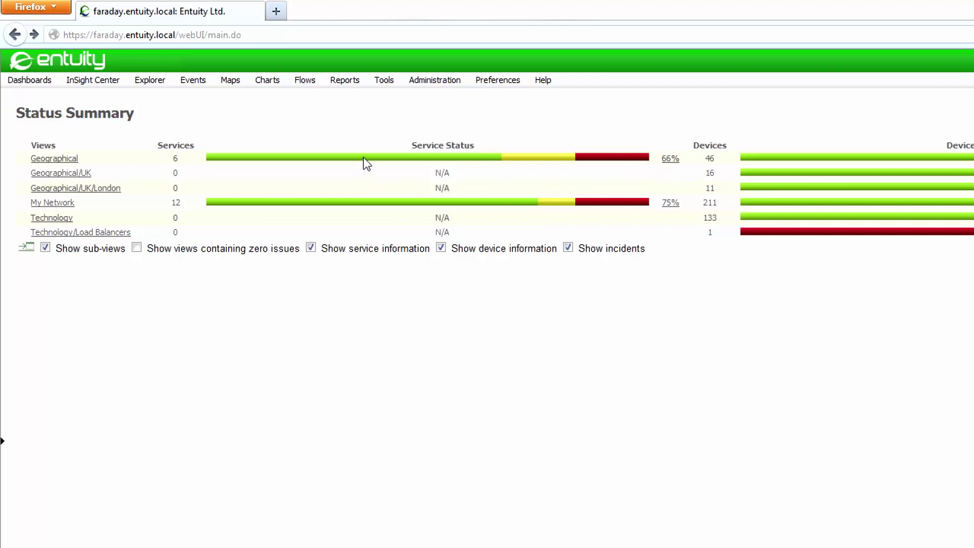
Inspect the Geographical view's service status, view its list of services, and return to the Status Summary
mouse_move(363, 158)
mouse_move(533, 163)
mouse_move(595, 163)
left_click(670, 158)
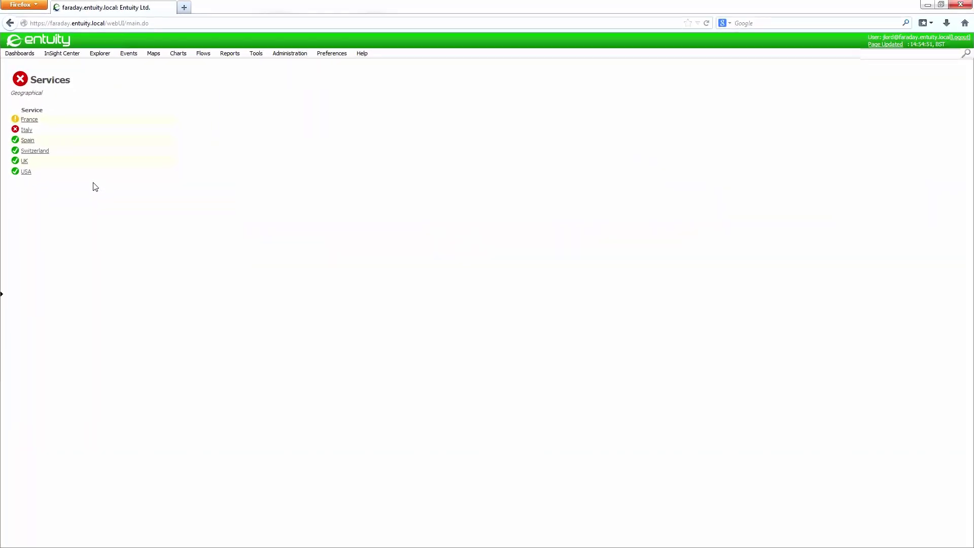
left_click(12, 24)
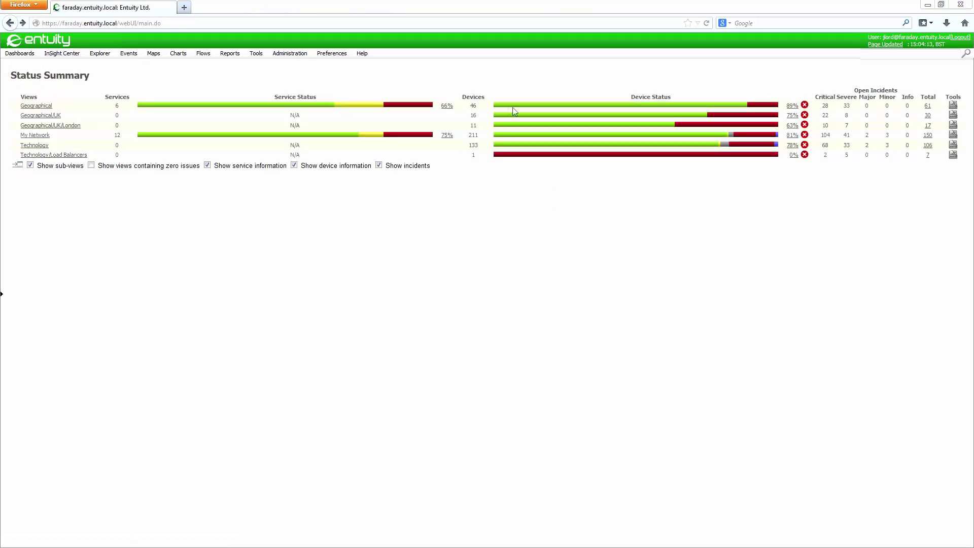
Check the Geographical view's Device Status report and bring up the list of all its open incidents
mouse_move(533, 107)
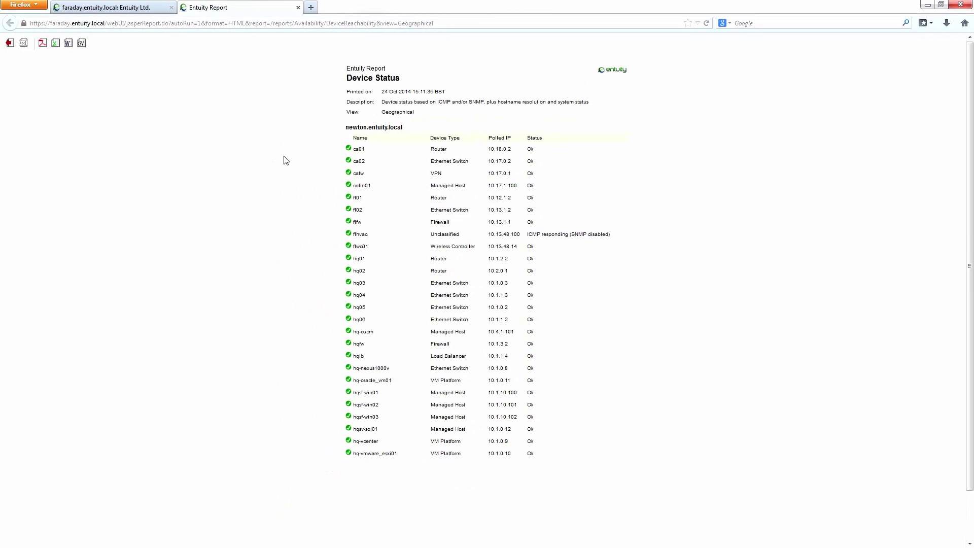
key("ctrl+w")
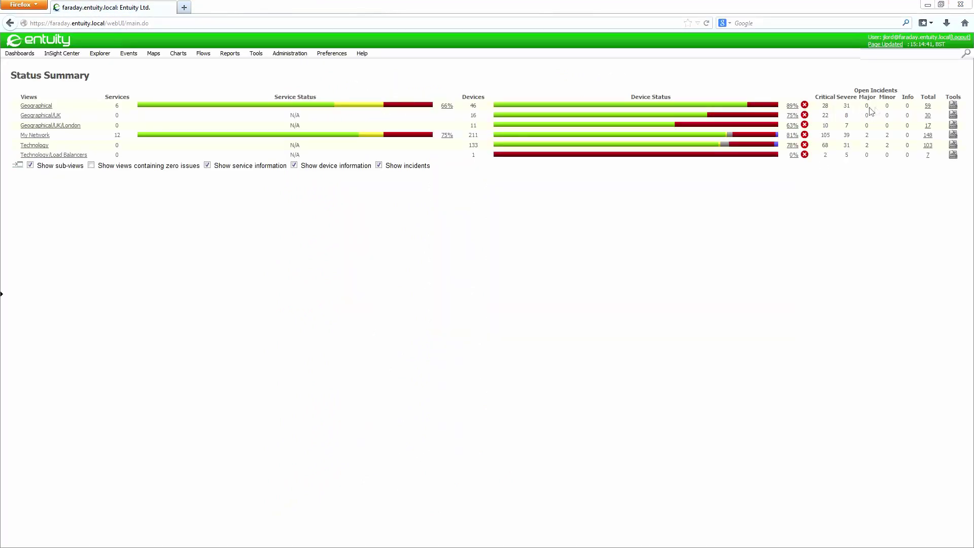
left_click(928, 107)
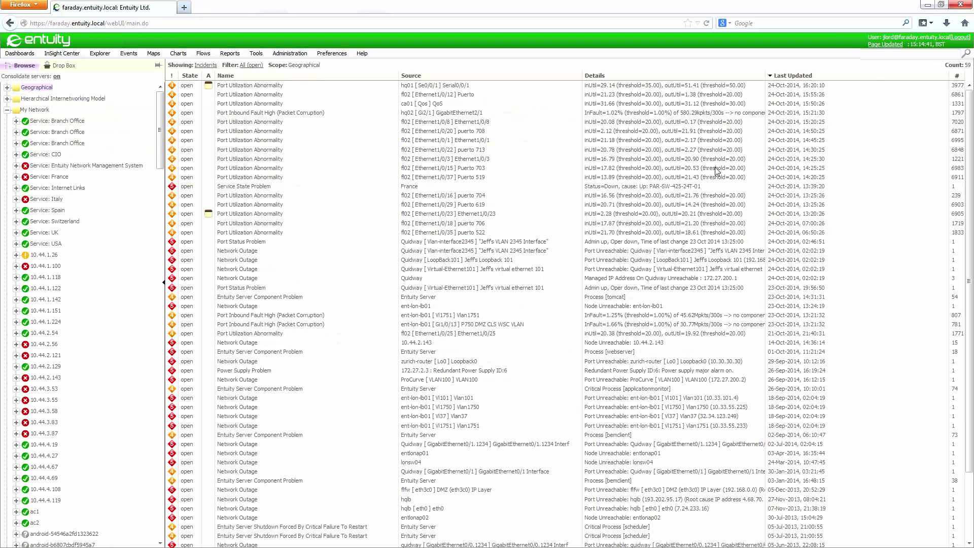
mouse_move(716, 168)
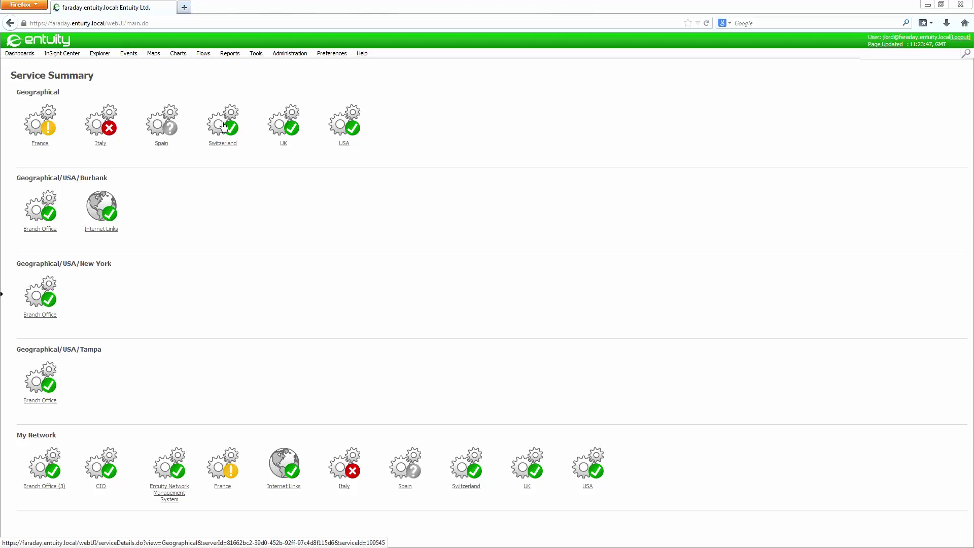
Check the status details of the Italy, France and Spain services under Geographical, including the Italy service's components, and return to the Service Summary
mouse_move(112, 127)
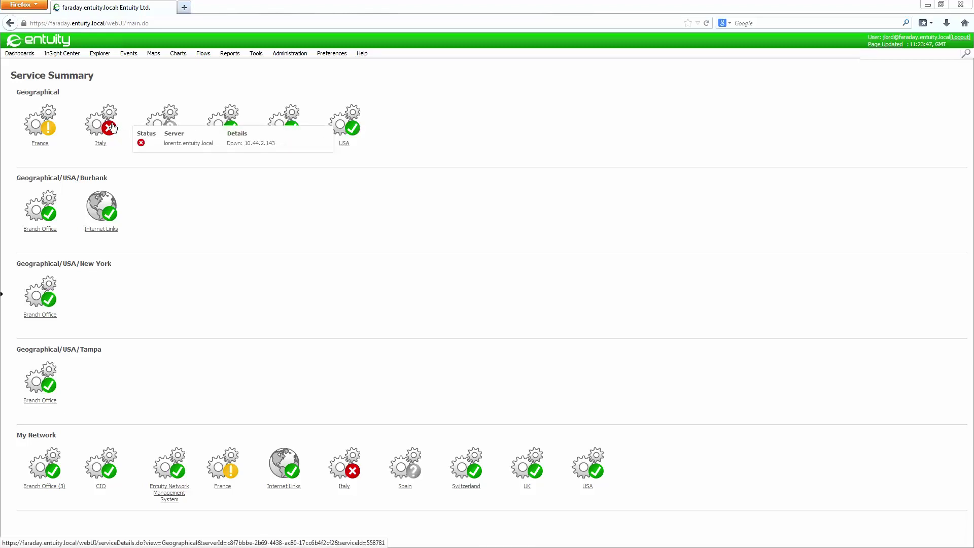
mouse_move(52, 131)
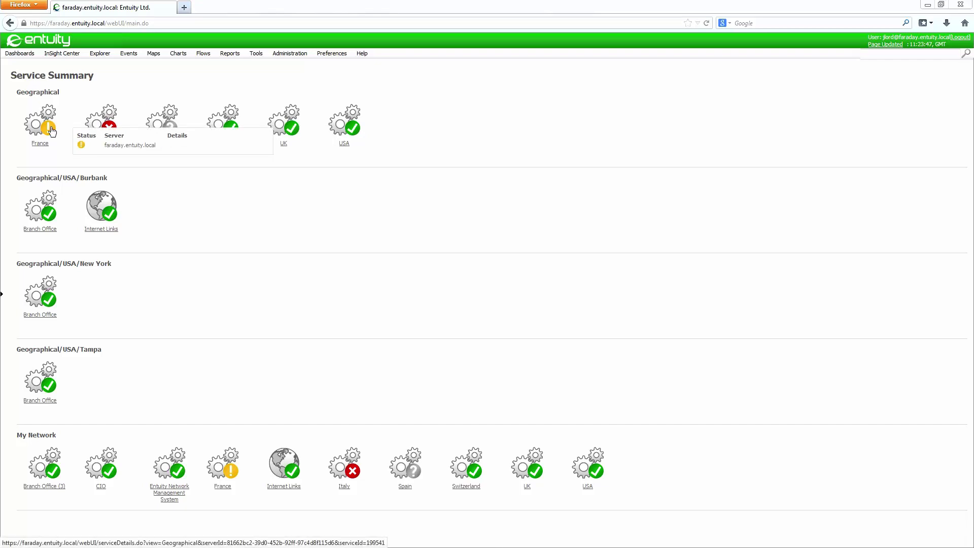
mouse_move(170, 128)
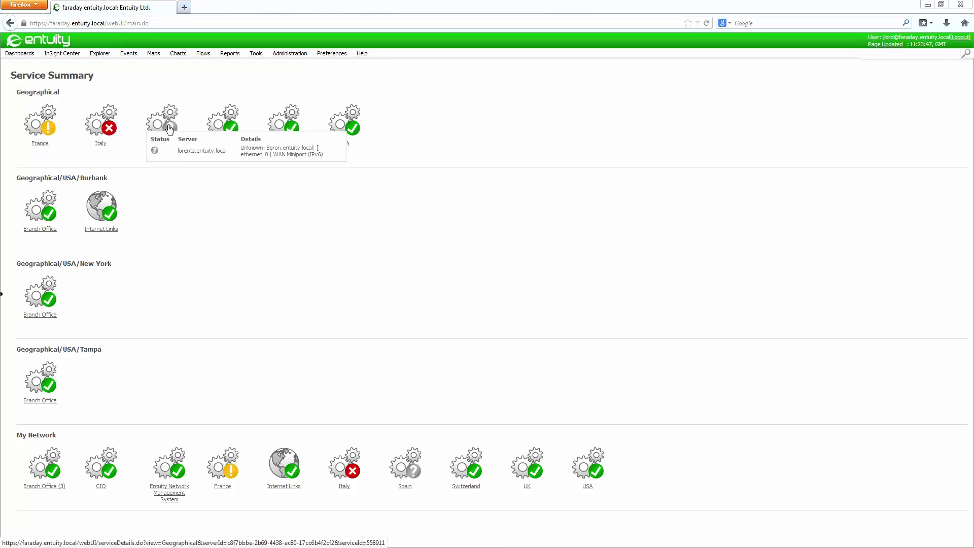
left_click(101, 145)
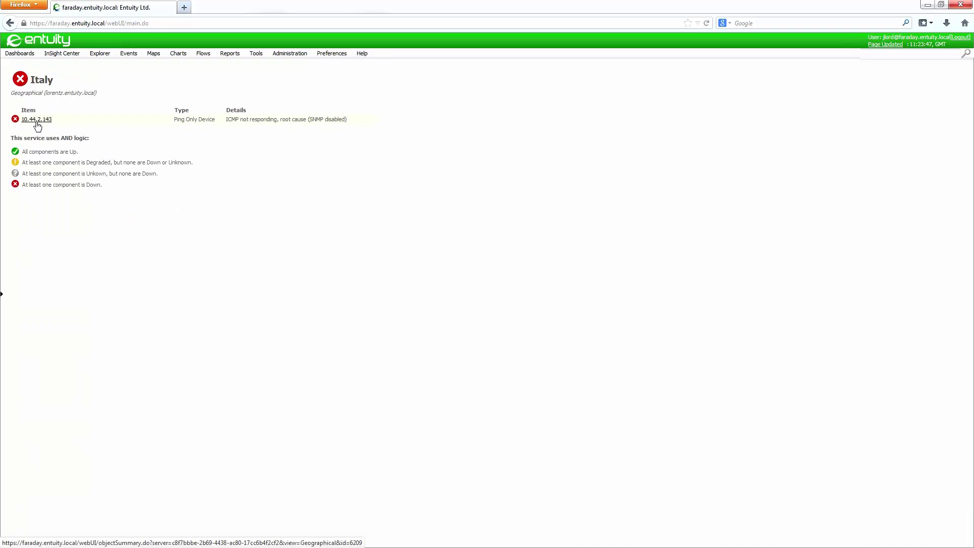
key("BackSpace")
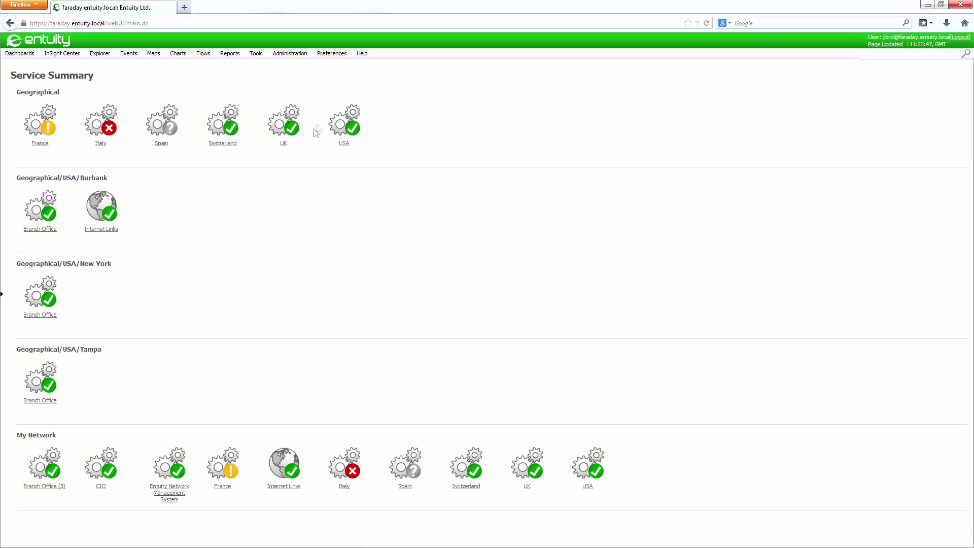
Turn off Group By View for services in the preferences and save the change
left_click(331, 53)
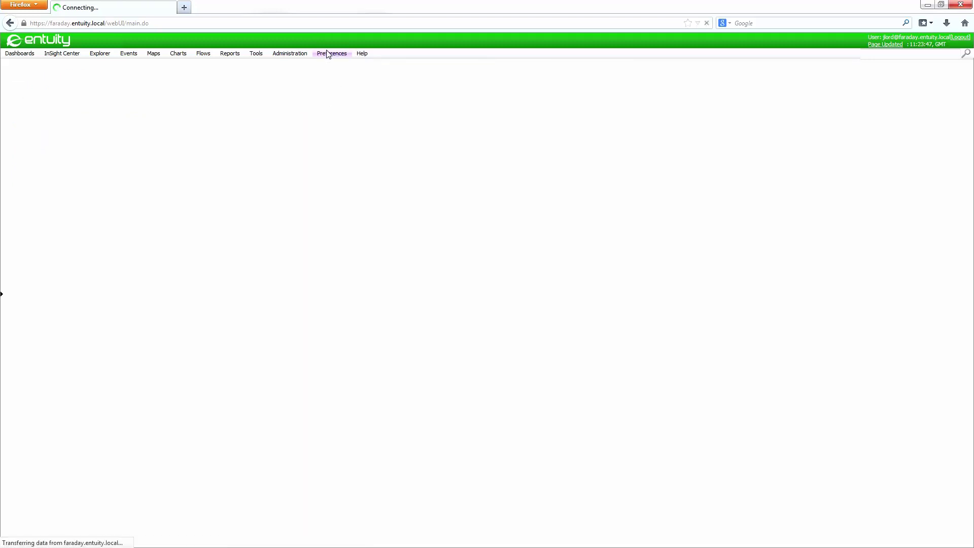
scroll(114, 421, "down", 3)
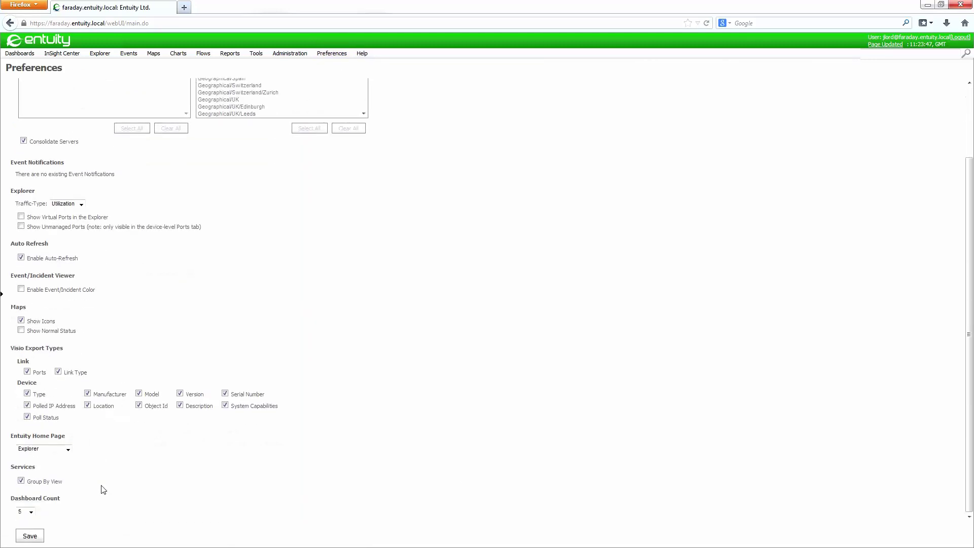
left_click(21, 482)
left_click(31, 537)
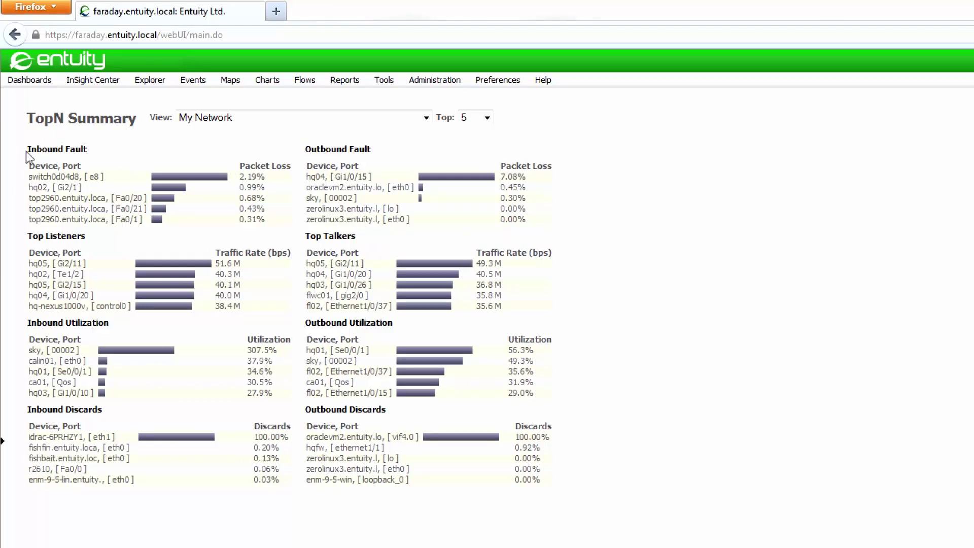
Examine the Inbound Fault, Outbound Fault, Top Listeners and Top Talkers charts on the TopN Summary for My Network
left_click_drag(26, 150, 93, 154)
left_click(90, 150)
left_click_drag(306, 148, 358, 151)
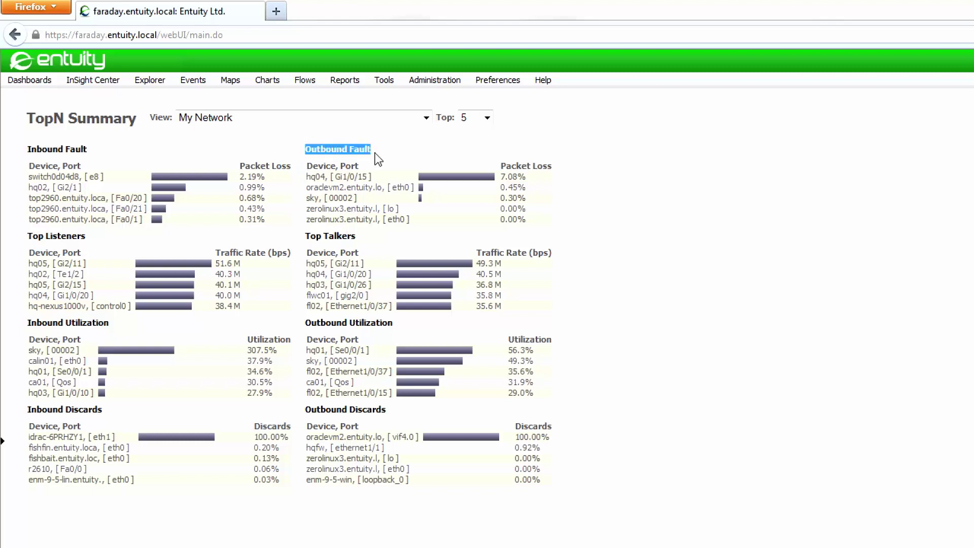
left_click(379, 159)
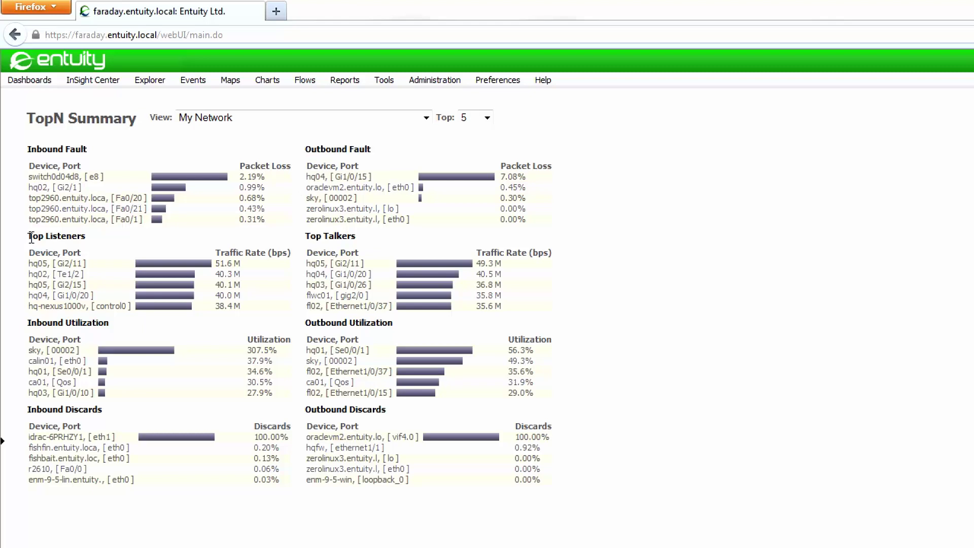
left_click_drag(30, 237, 95, 244)
left_click(306, 238)
left_click_drag(308, 238, 357, 238)
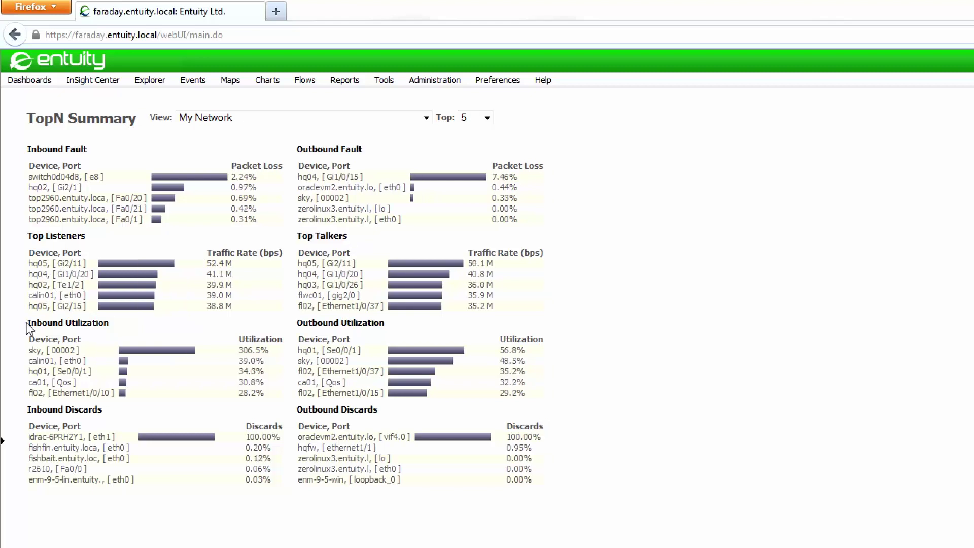
Examine the inbound and outbound Utilization and Discards charts on the TopN Summary for My Network
left_click_drag(28, 323, 111, 329)
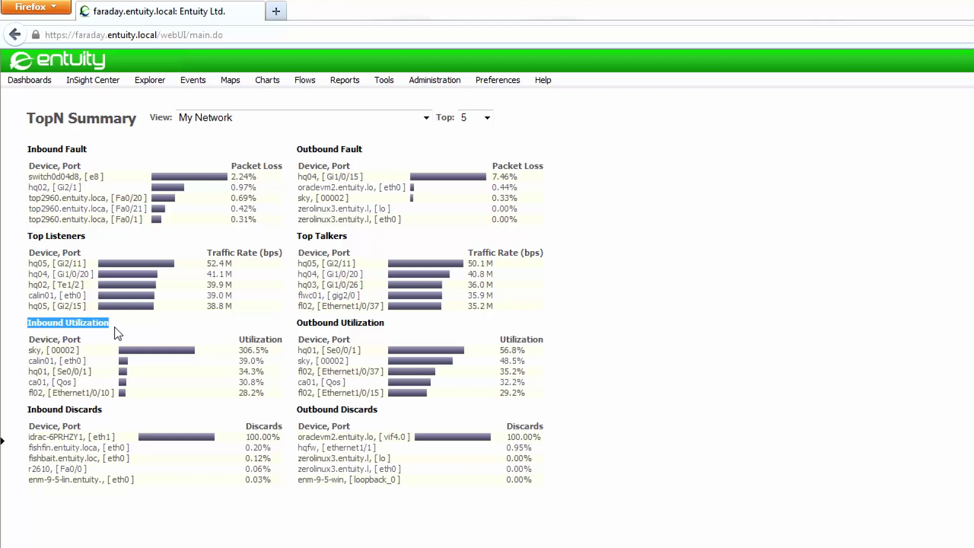
left_click_drag(296, 329, 392, 335)
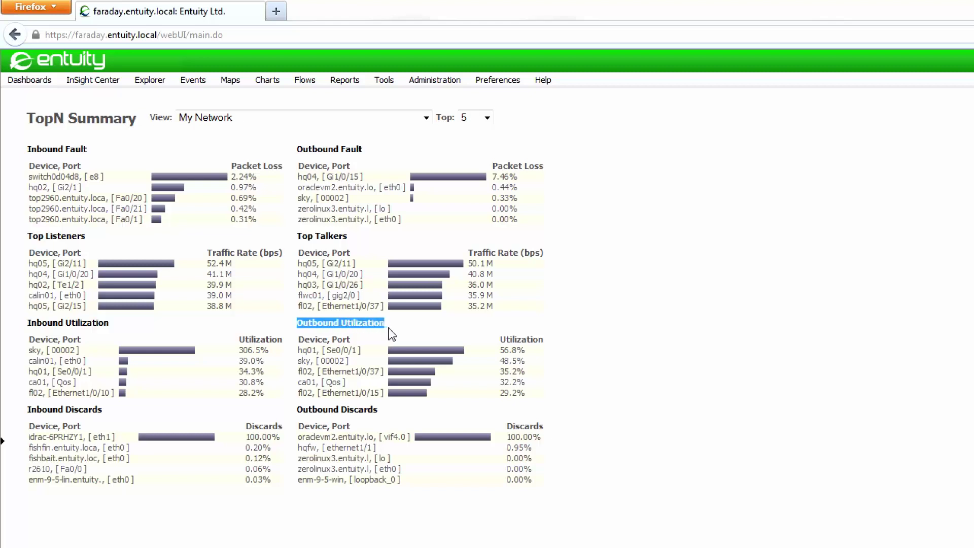
left_click_drag(27, 410, 105, 412)
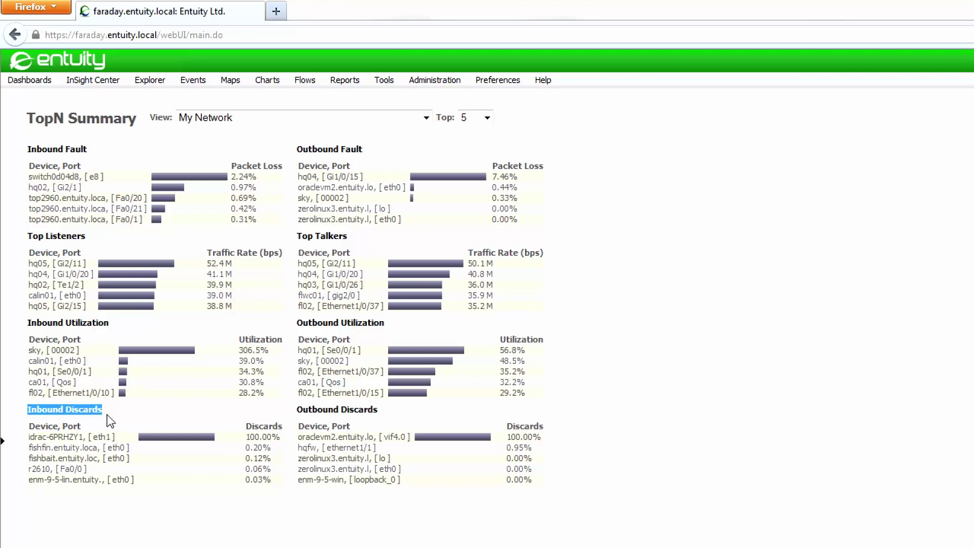
left_click(298, 411)
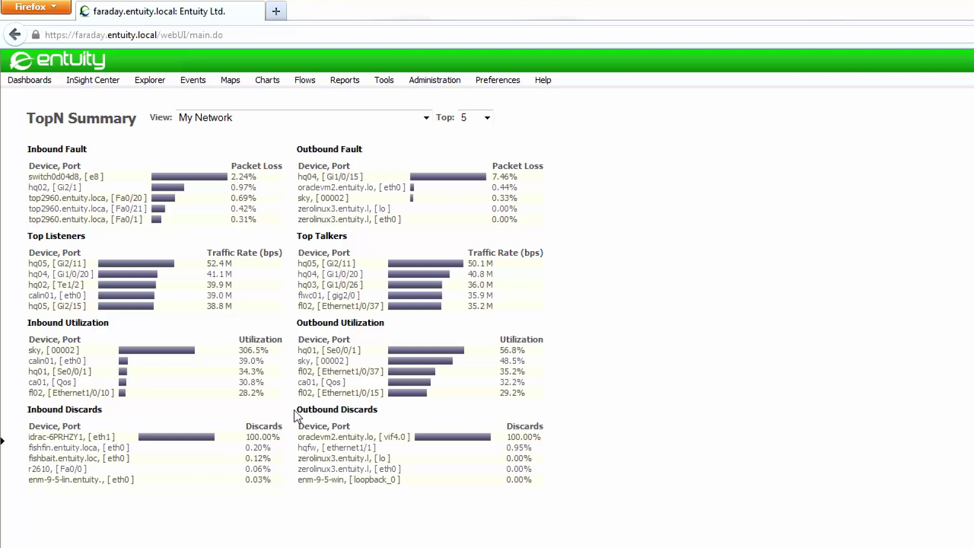
left_click_drag(298, 410, 382, 418)
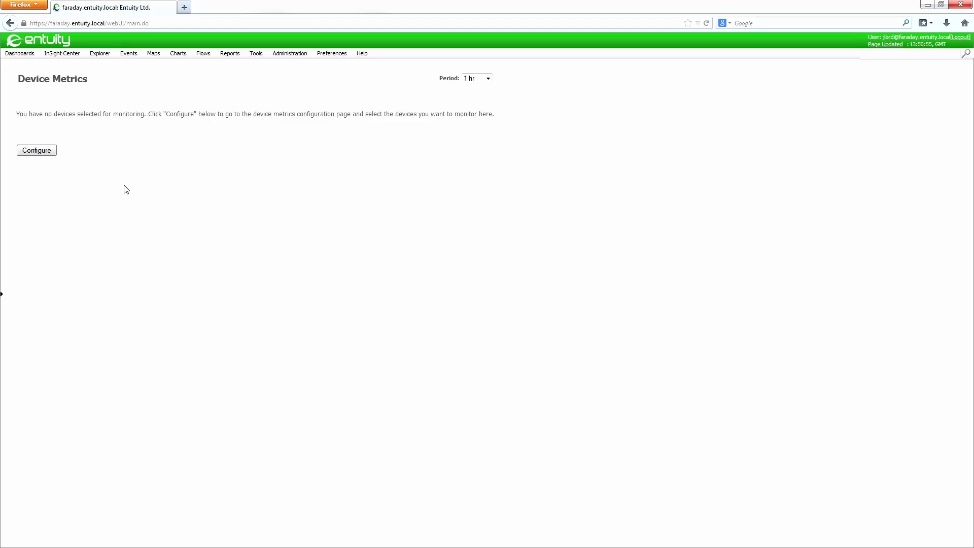
Configure the four Device Metrics graphs to show Latency, Reachability, CPU and Used Memory
left_click(39, 151)
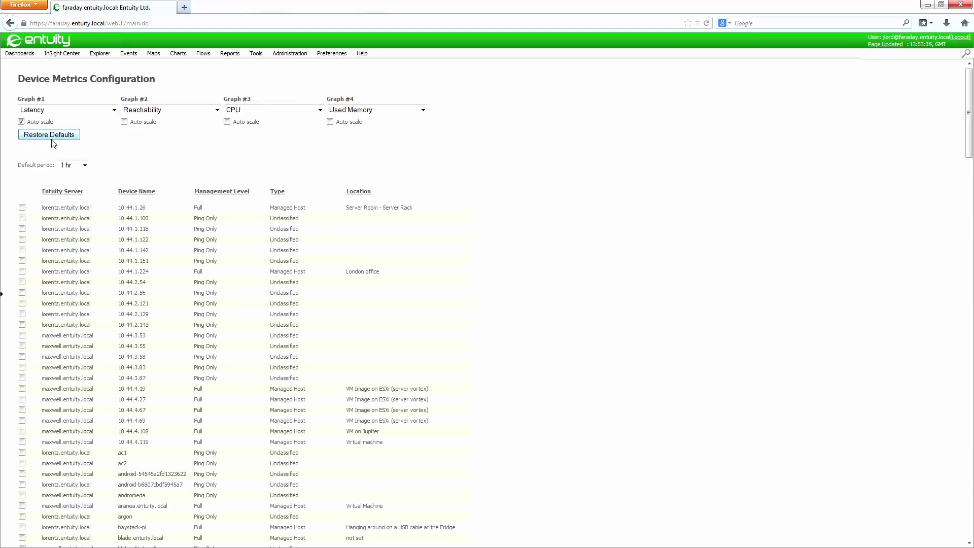
left_click(113, 111)
left_click(105, 122)
left_click(217, 109)
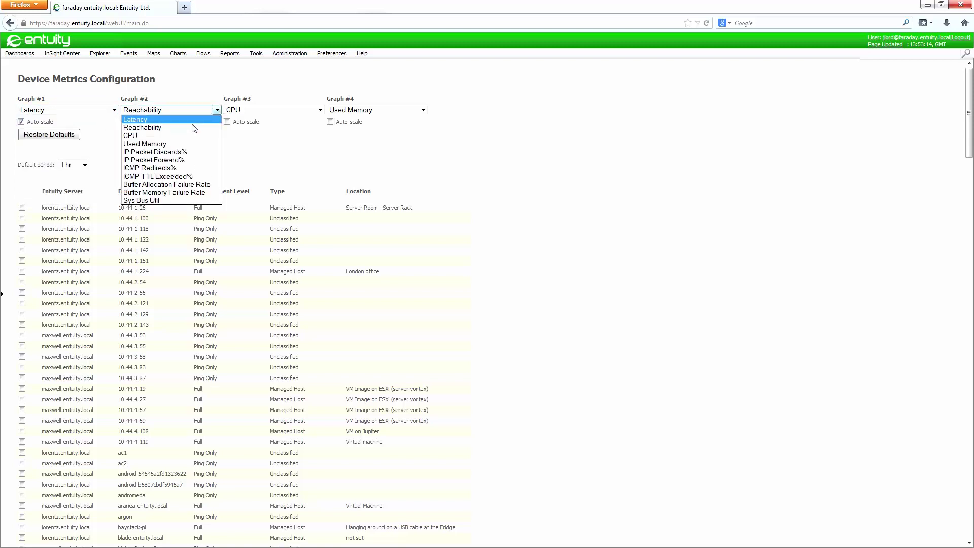
left_click(193, 132)
left_click(321, 110)
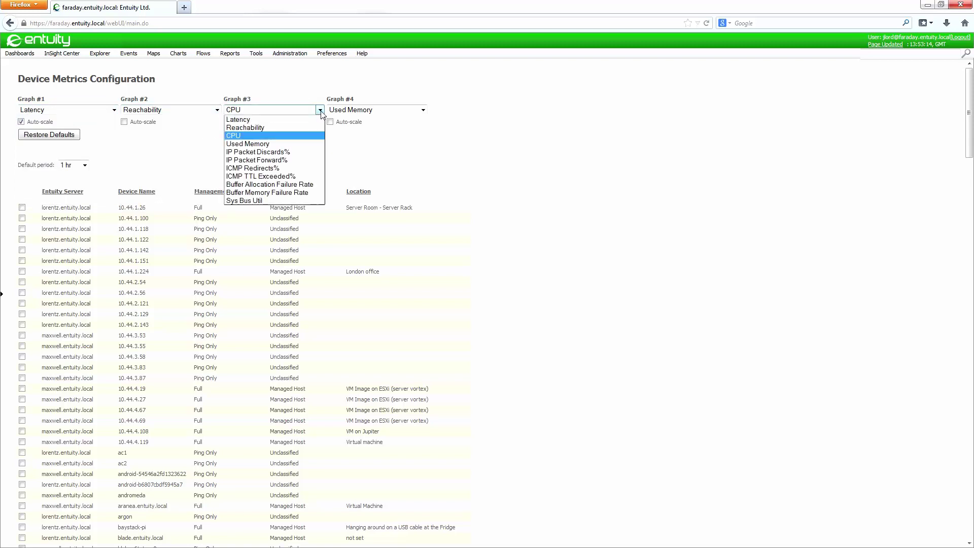
left_click(279, 133)
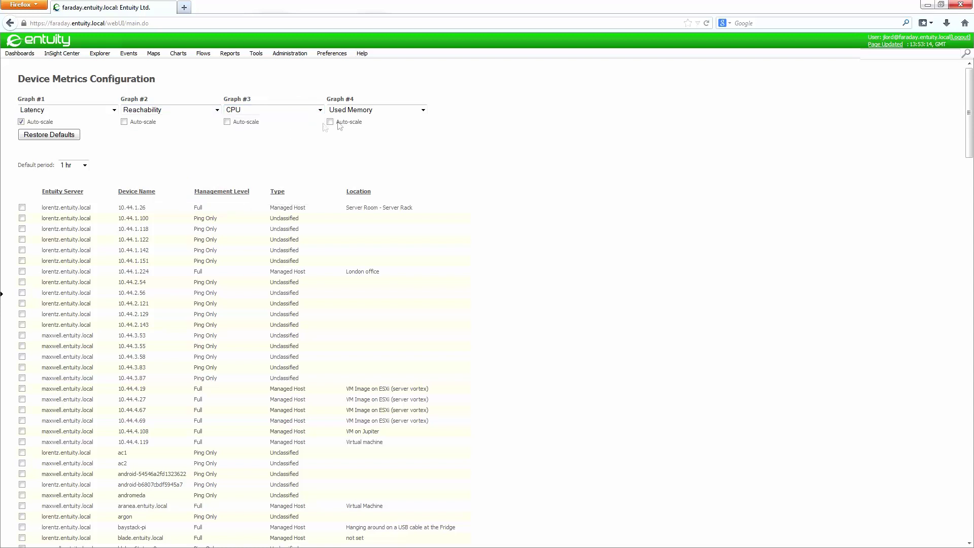
left_click(423, 110)
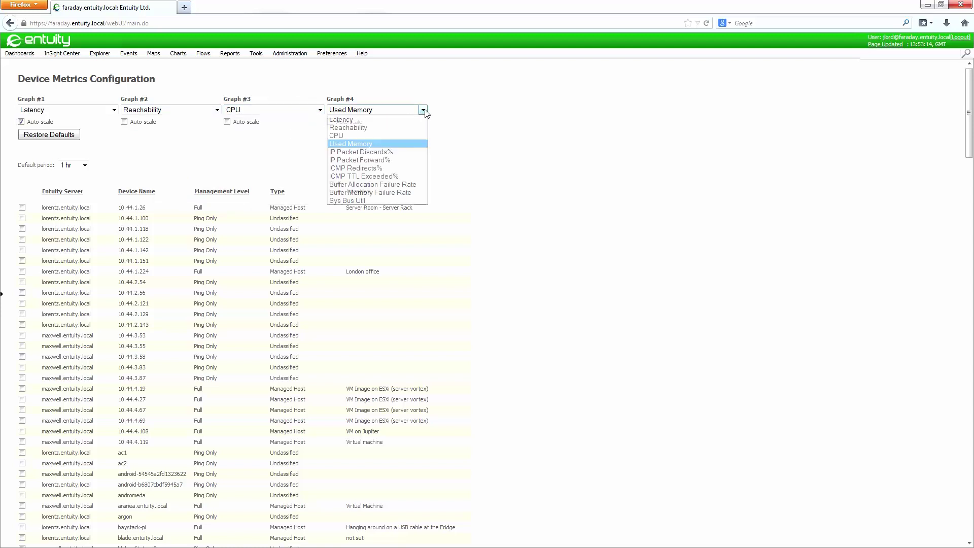
left_click(370, 143)
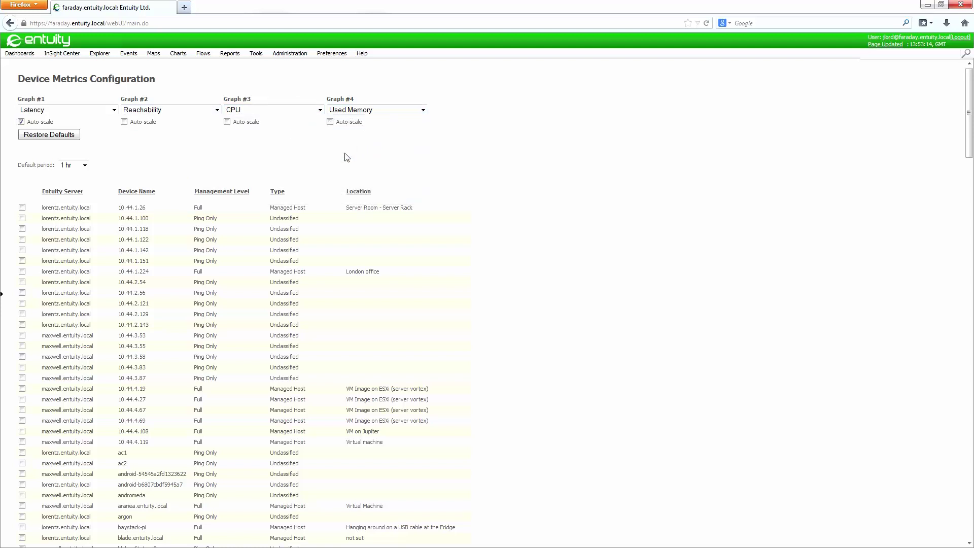
Select devices 10.44.4.19, 10.44.4.27, 10.44.4.67 and 10.44.4.69 for Device Metrics monitoring and submit the configuration
left_click(22, 388)
left_click(21, 400)
left_click(22, 410)
left_click(22, 420)
scroll(207, 487, "down", 10)
scroll(206, 487, "down", 20)
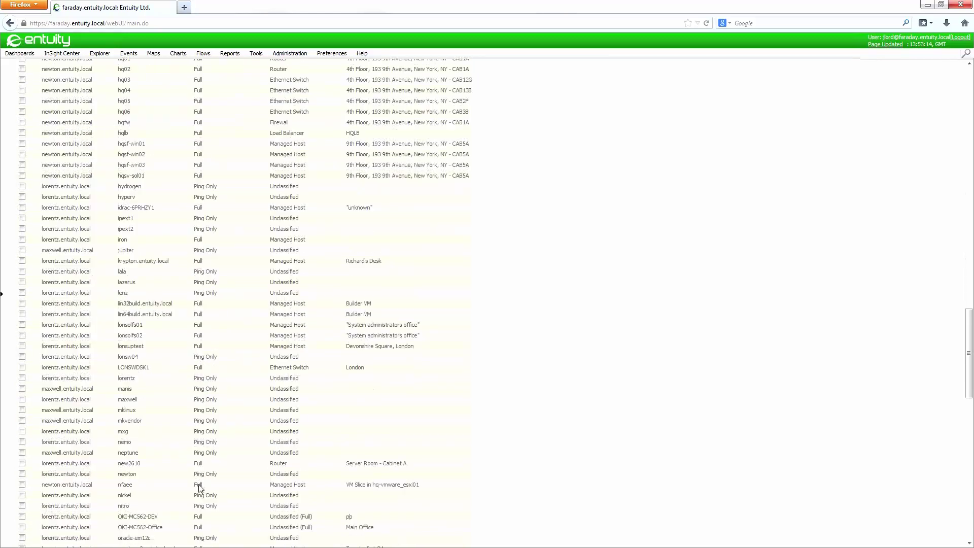
scroll(199, 487, "down", 13)
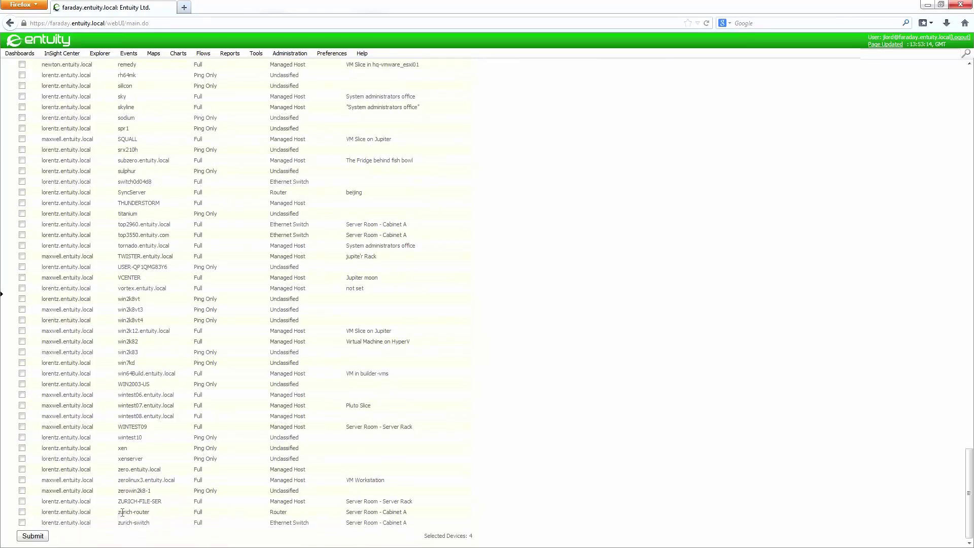
left_click(40, 535)
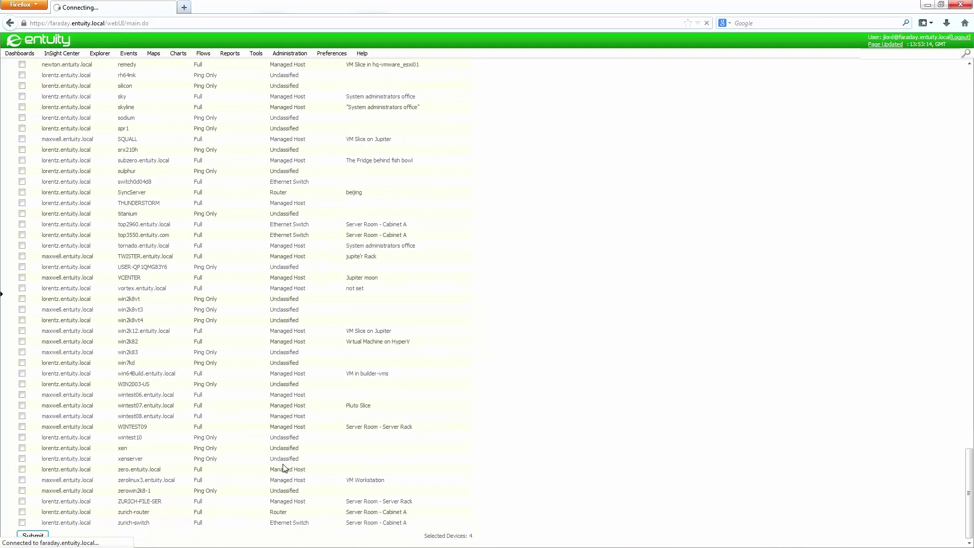